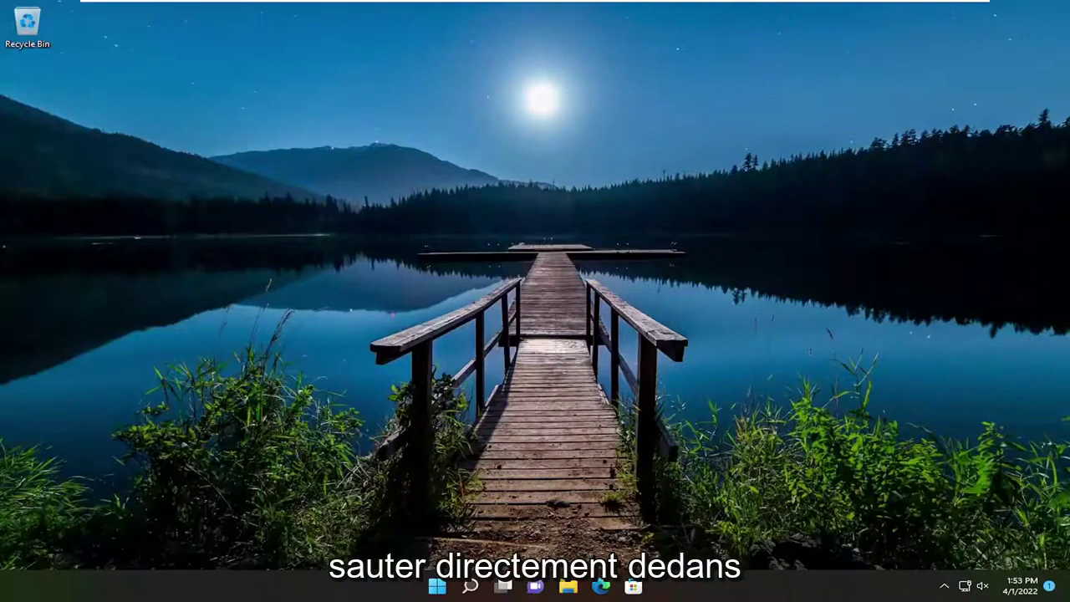
- Search 'troubleshoot' and open the Other troubleshooters list in Troubleshoot settings
{"action": "left_click", "coordinate": [471, 588]}
{"action": "type", "text": "troubl"}
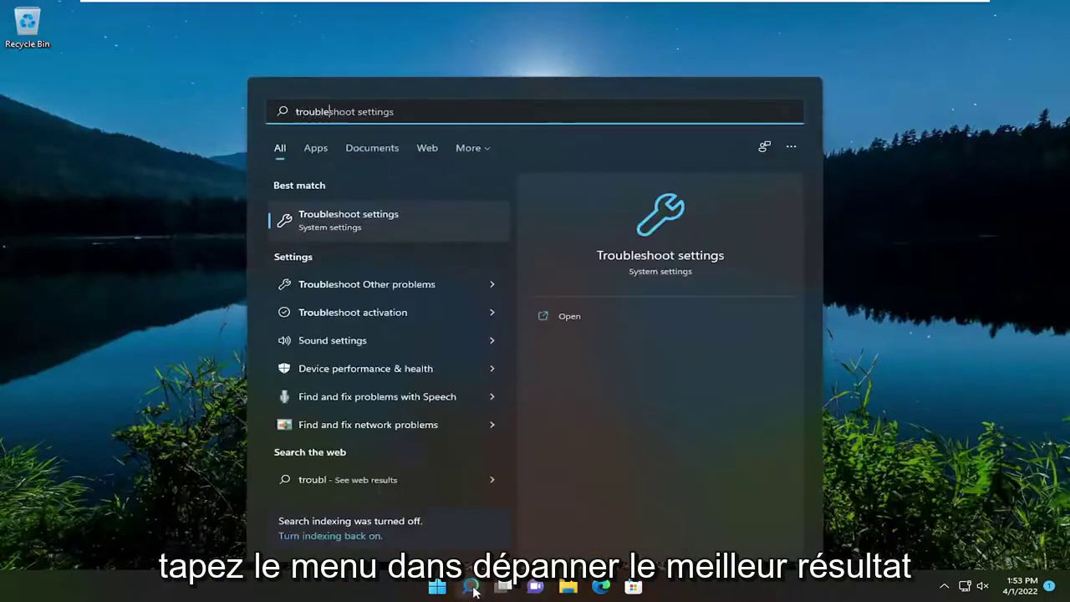
{"action": "type", "text": "eshoot"}
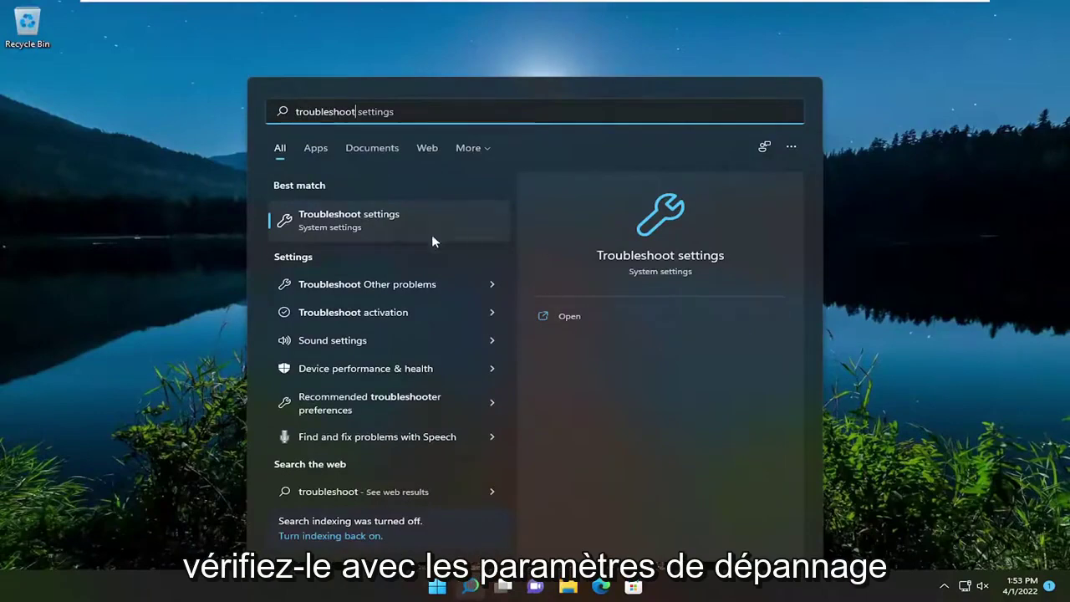
{"action": "left_click", "coordinate": [351, 221]}
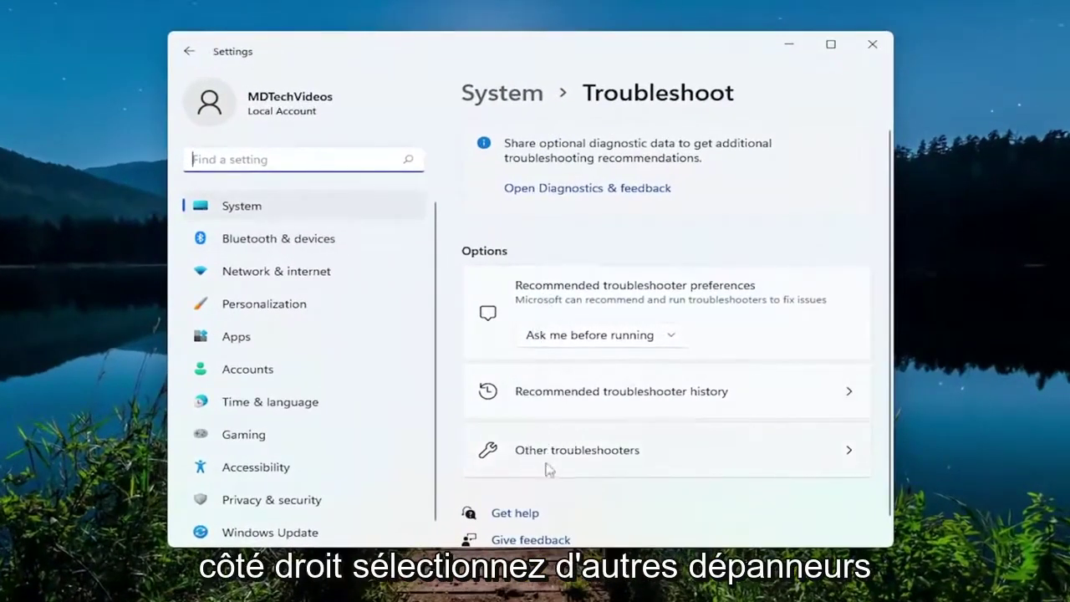
{"action": "left_click", "coordinate": [568, 456]}
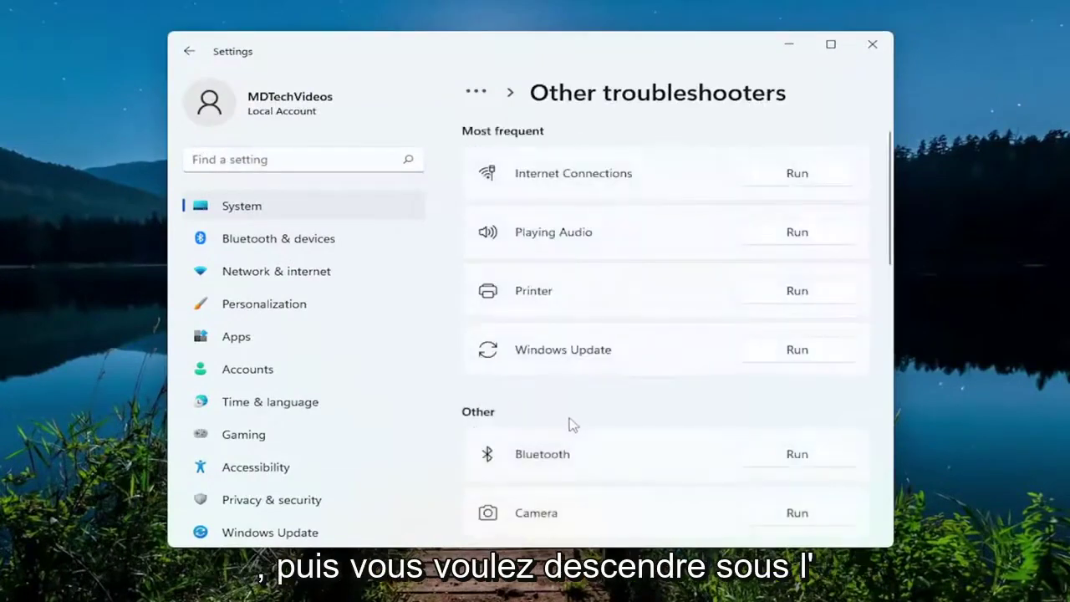
- Run the Network Adapter troubleshooter on a chosen adapter, then close it after it finishes
{"action": "scroll", "coordinate": [561, 416], "scroll_direction": "down", "scroll_amount": 4}
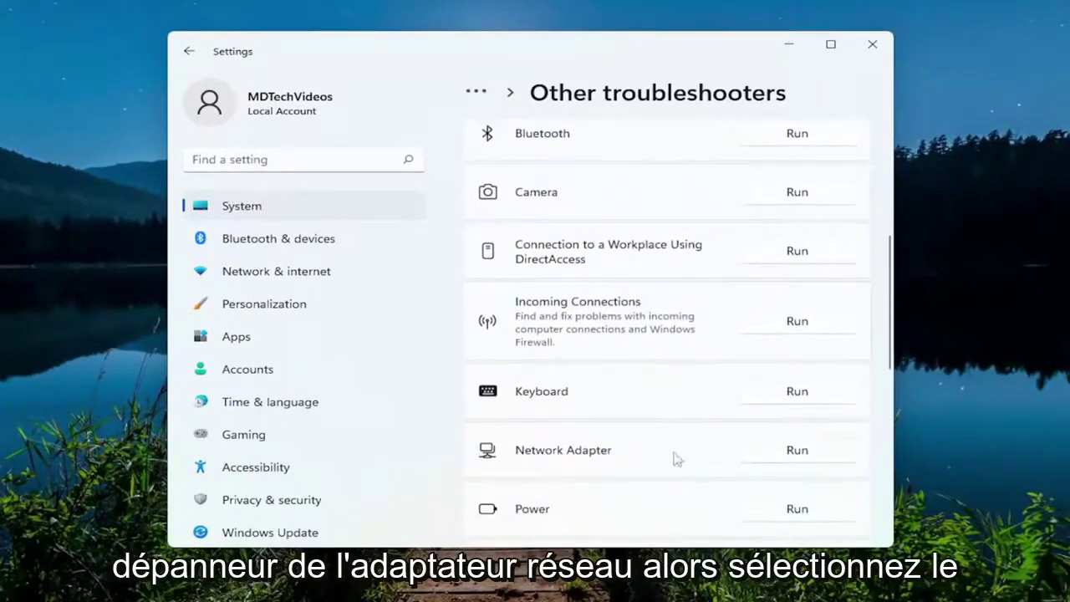
{"action": "left_click", "coordinate": [792, 452]}
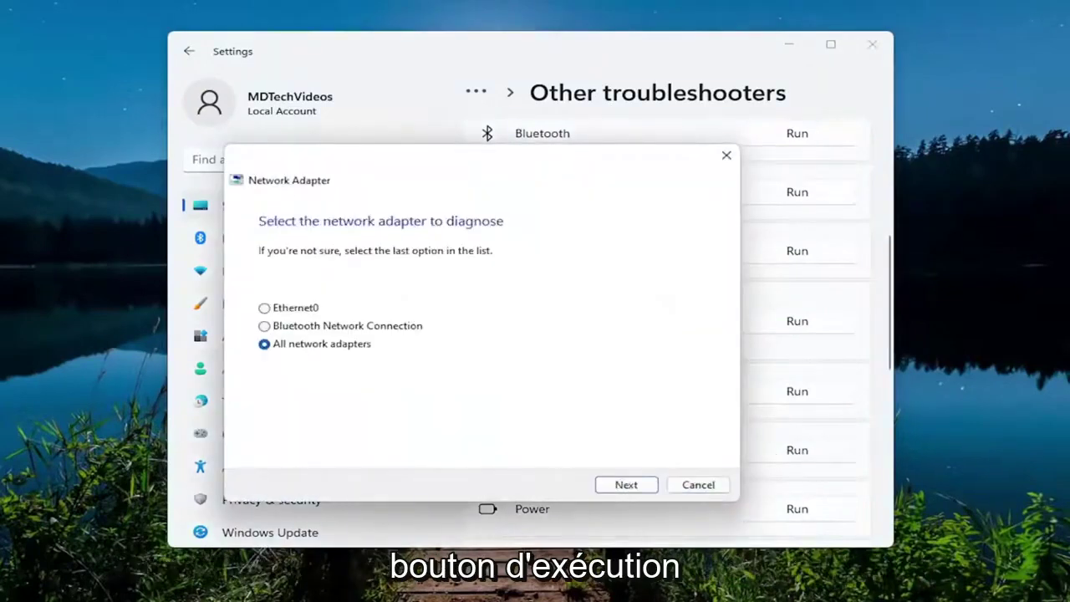
{"action": "left_click", "coordinate": [311, 328]}
{"action": "left_click", "coordinate": [628, 485]}
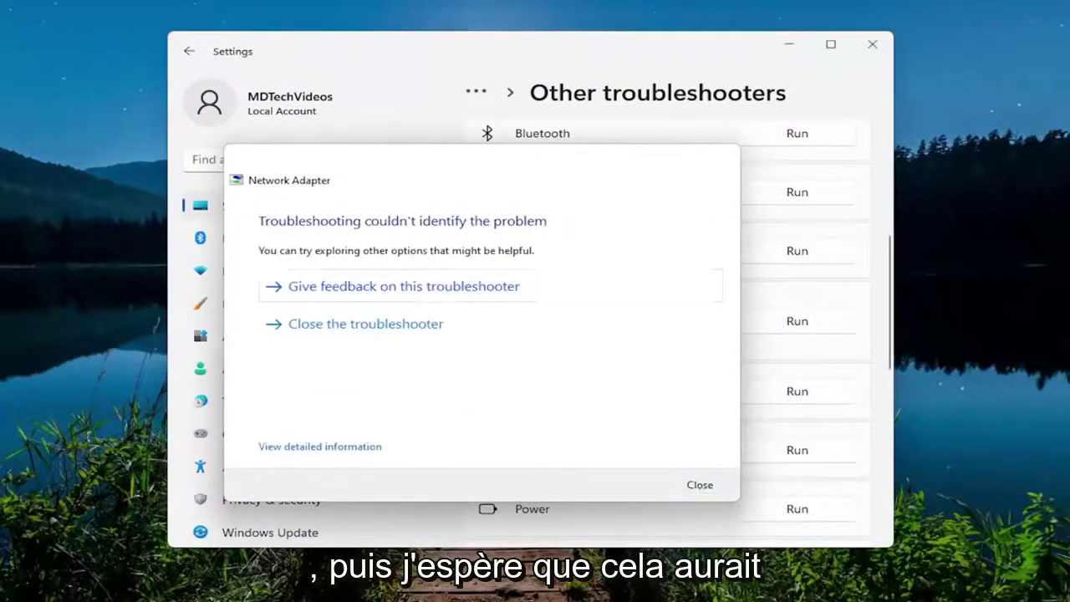
{"action": "left_click", "coordinate": [700, 485]}
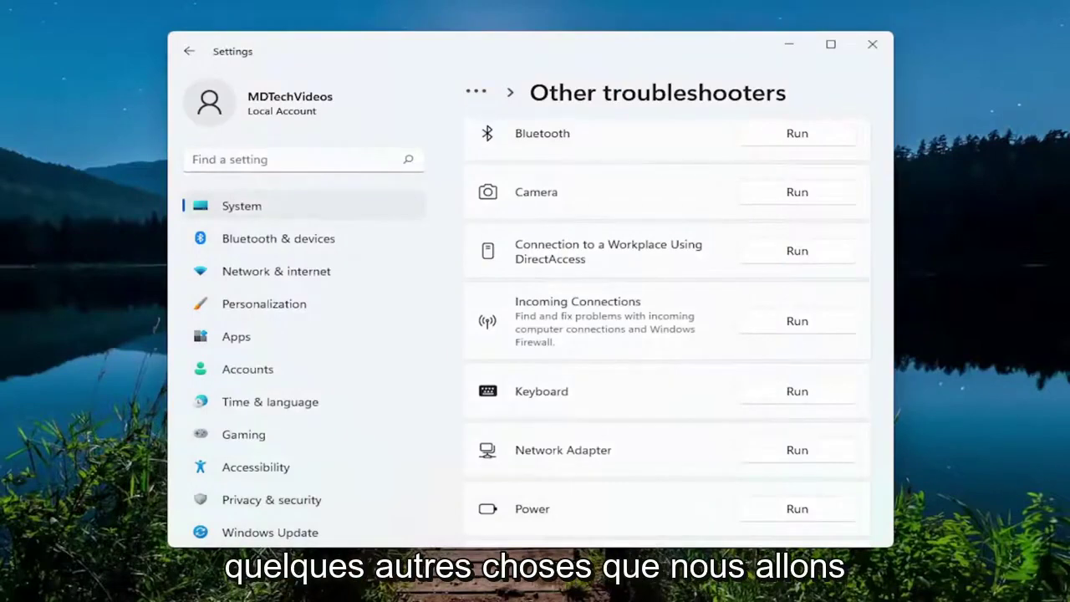
- Close Settings, launch Device Manager via search, and expand Network adapters to show the Bluetooth and Intel 82574L adapters
{"action": "left_click", "coordinate": [872, 44]}
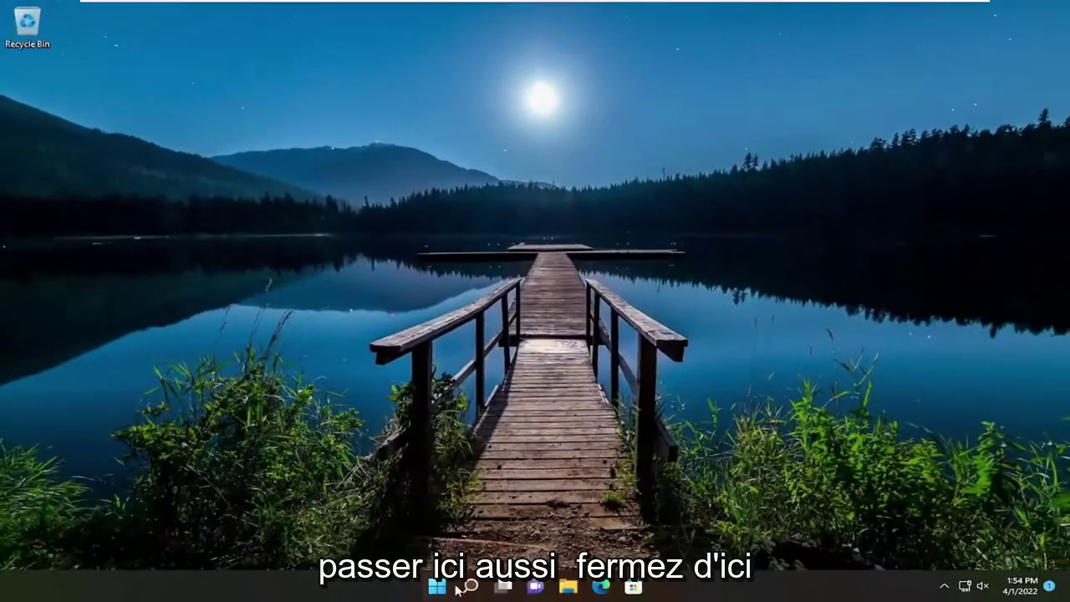
{"action": "left_click", "coordinate": [467, 589]}
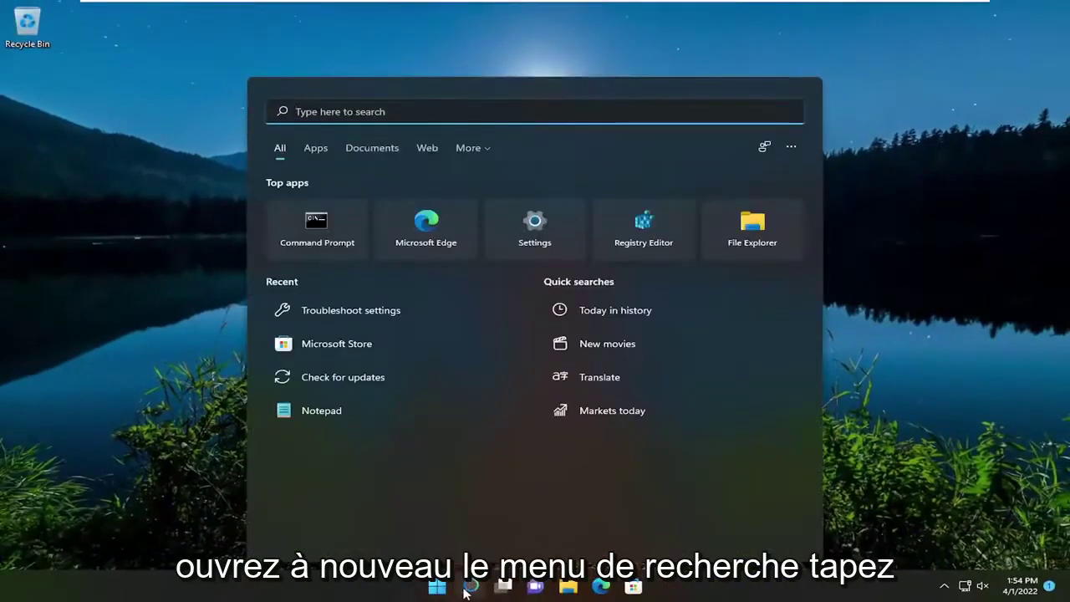
{"action": "type", "text": "device manager"}
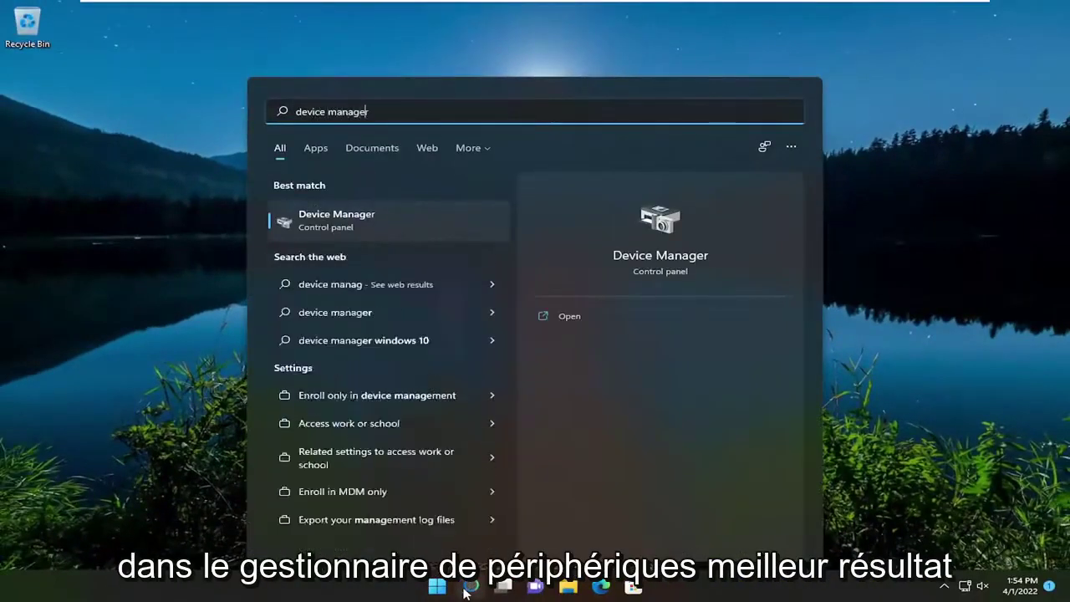
{"action": "left_click", "coordinate": [352, 222]}
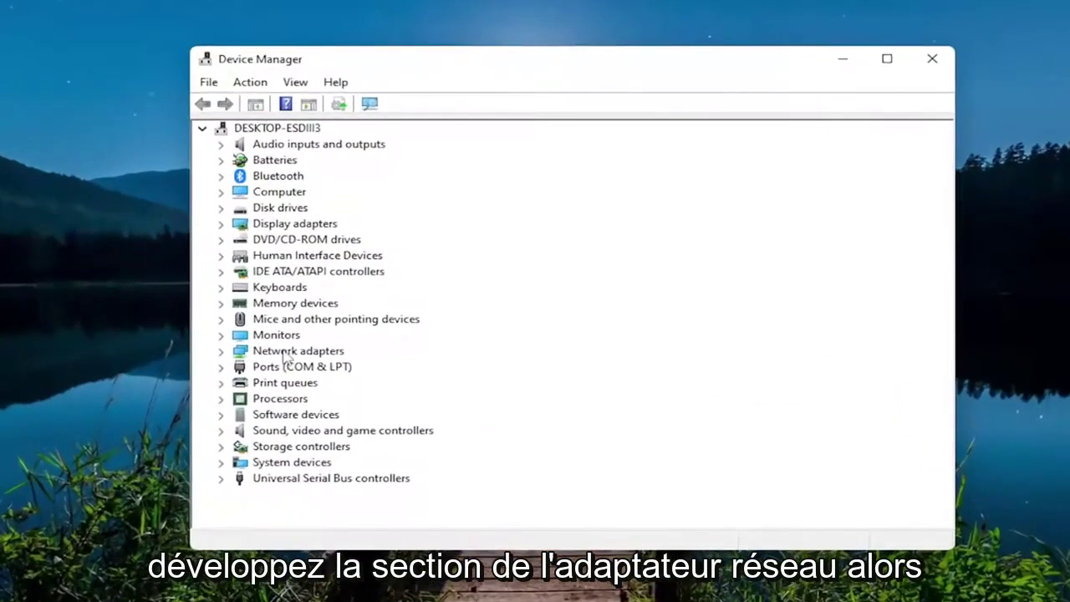
{"action": "double_click", "coordinate": [335, 314]}
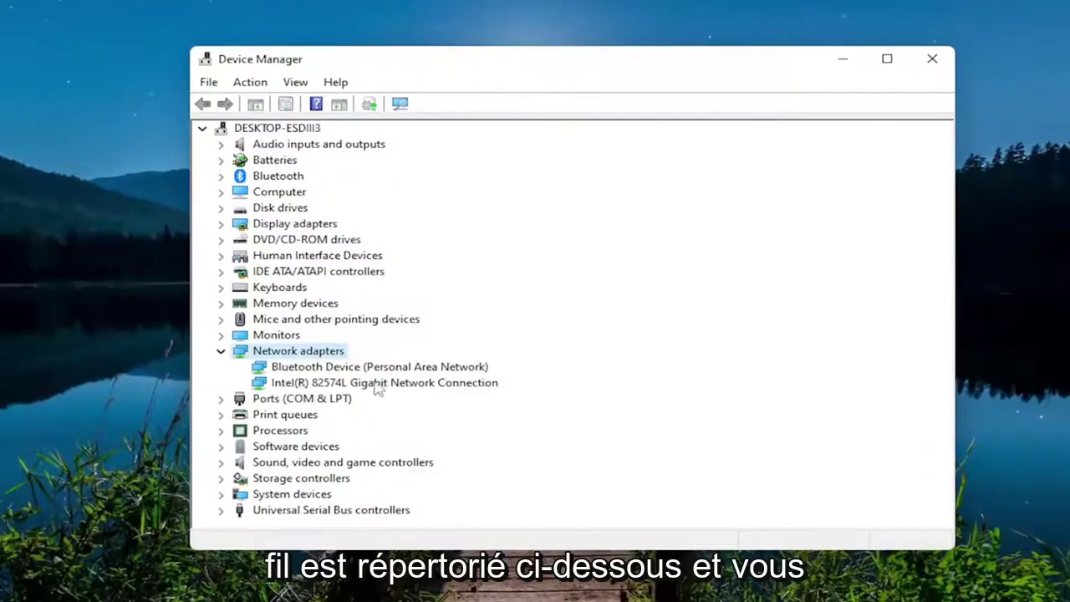
- Reinstall the Intel(R) 82574L Gigabit Network Connection driver from the compatible list, then close Device Manager
{"action": "left_click", "coordinate": [338, 383]}
{"action": "right_click", "coordinate": [334, 388]}
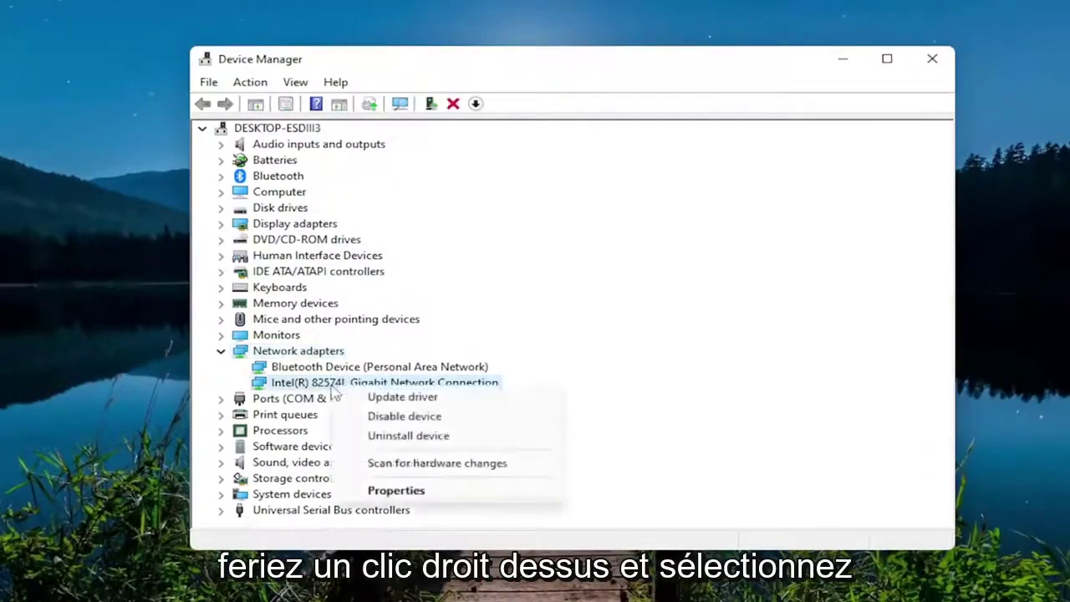
{"action": "left_click", "coordinate": [383, 398]}
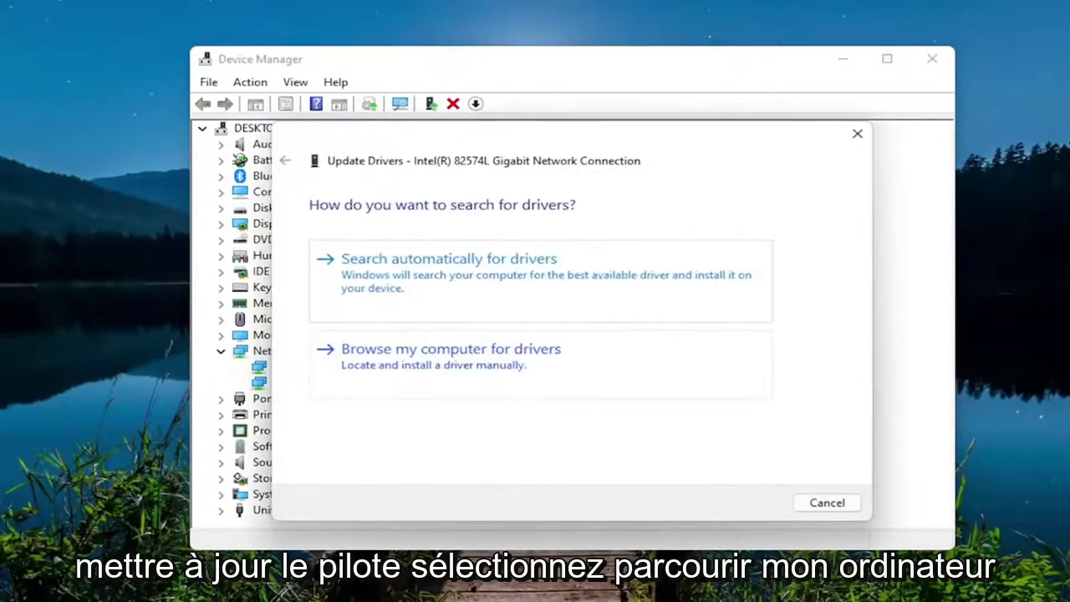
{"action": "left_click", "coordinate": [435, 358]}
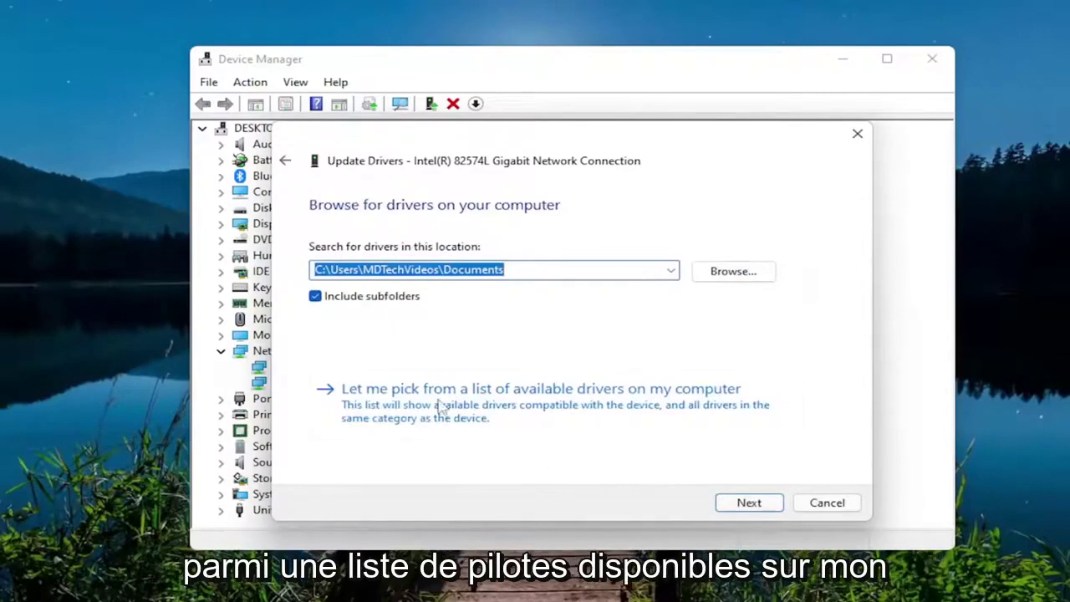
{"action": "left_click", "coordinate": [610, 407]}
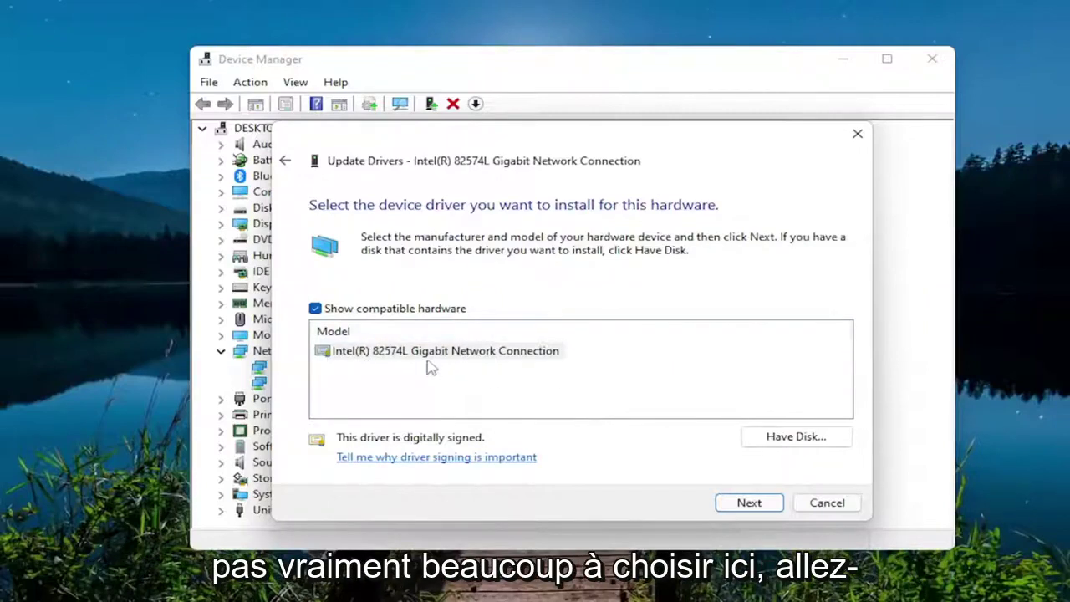
{"action": "left_click", "coordinate": [750, 503]}
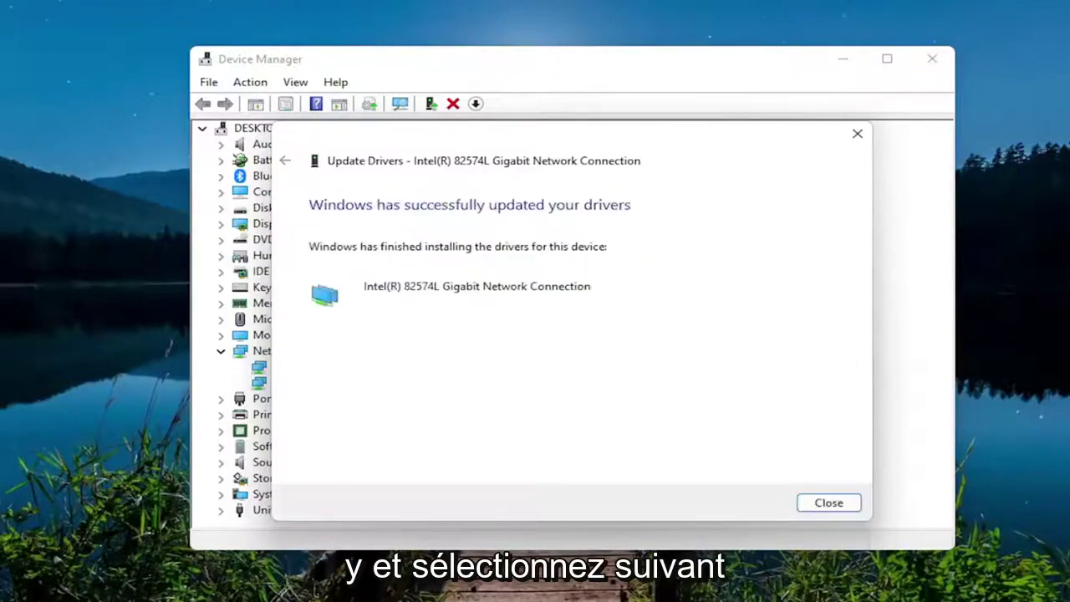
{"action": "left_click", "coordinate": [826, 503]}
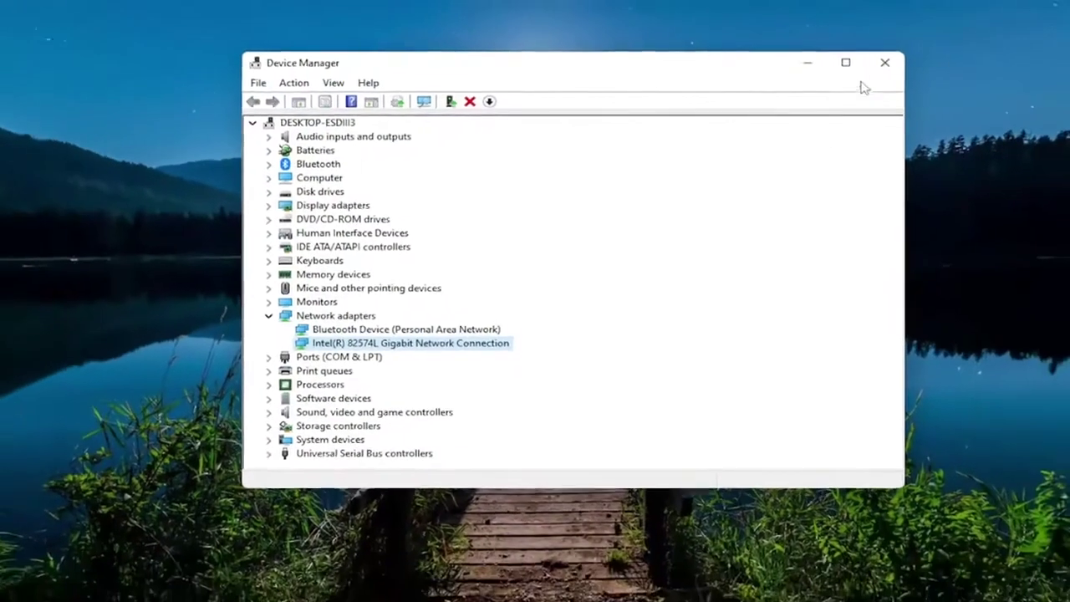
{"action": "left_click", "coordinate": [932, 59]}
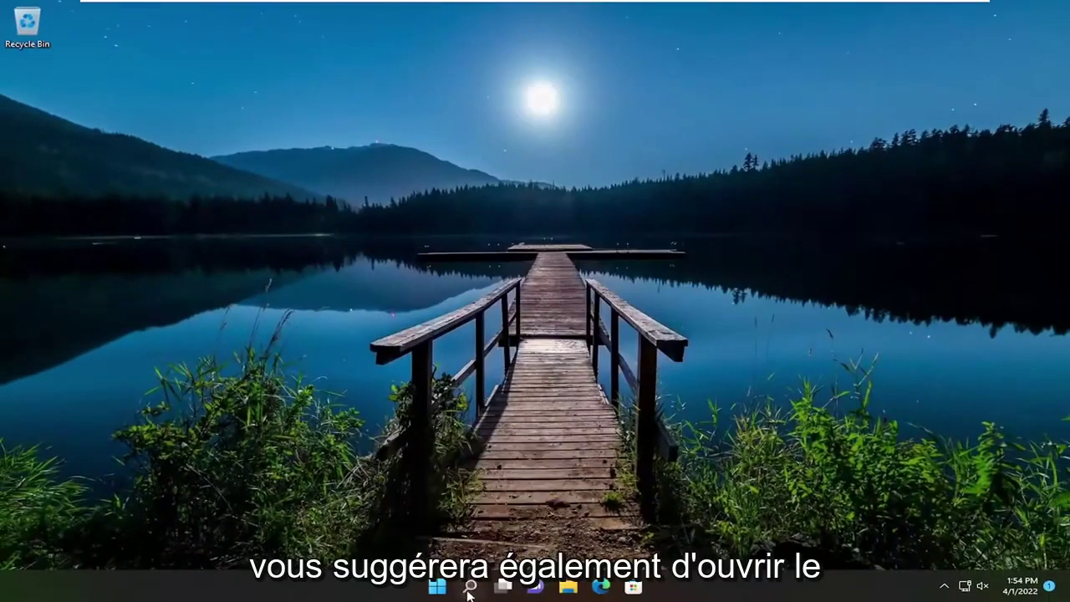
- Launch Command Prompt as administrator from a 'cmd' search, approve UAC, and move the window right
{"action": "left_click", "coordinate": [470, 586]}
{"action": "type", "text": "cmd"}
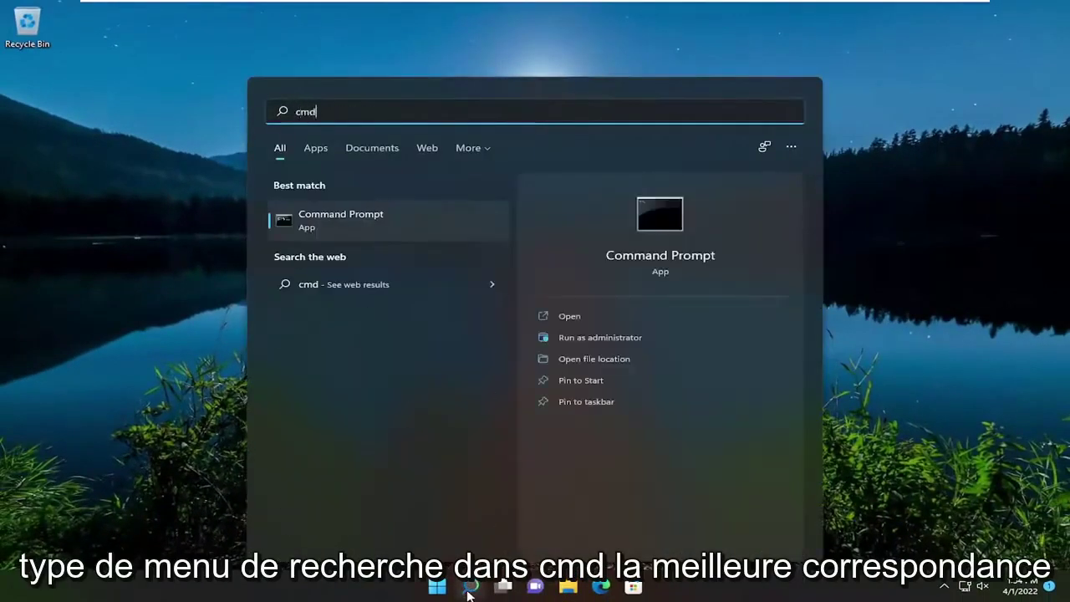
{"action": "right_click", "coordinate": [326, 219]}
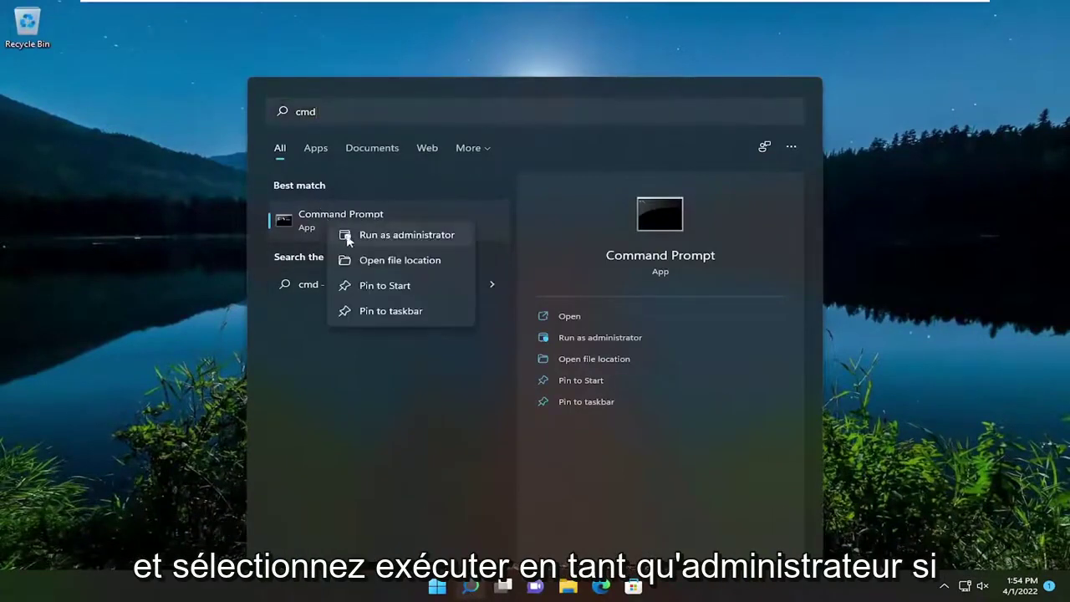
{"action": "left_click", "coordinate": [418, 236]}
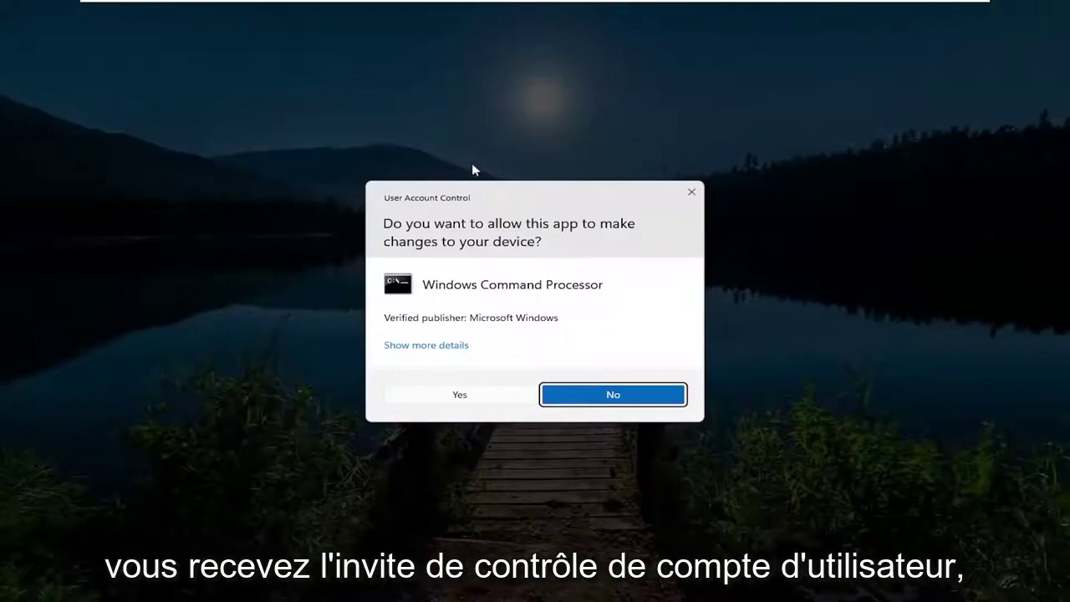
{"action": "left_click", "coordinate": [461, 396]}
{"action": "left_click_drag", "start_coordinate": [368, 105], "coordinate": [468, 91]}
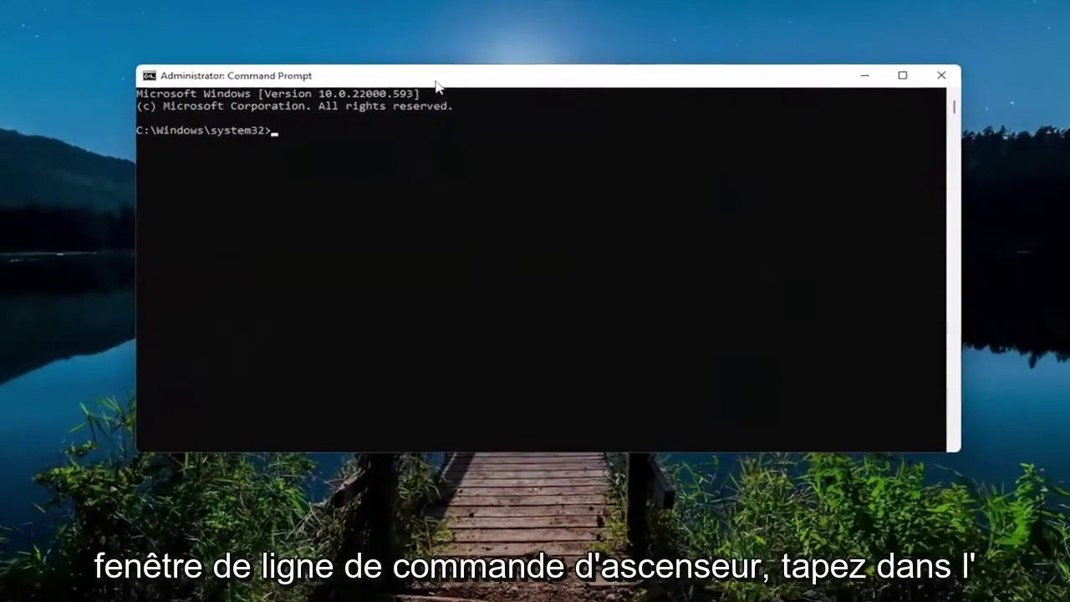
- Run ipconfig /flushdns and netsh winsock reset, then close Command Prompt
{"action": "type", "text": "ip"}
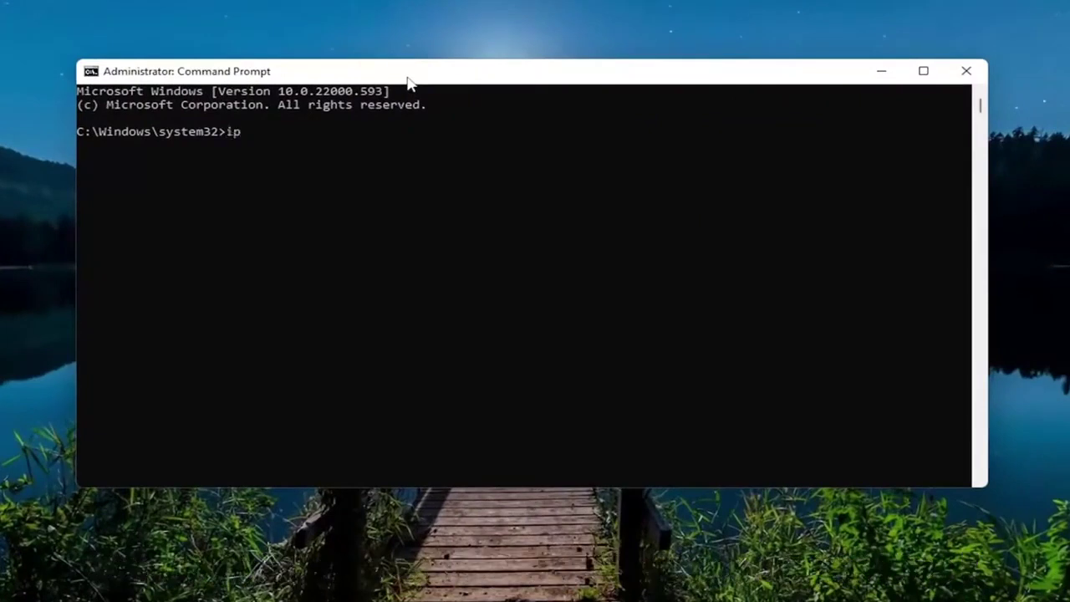
{"action": "type", "text": "config /flushdns"}
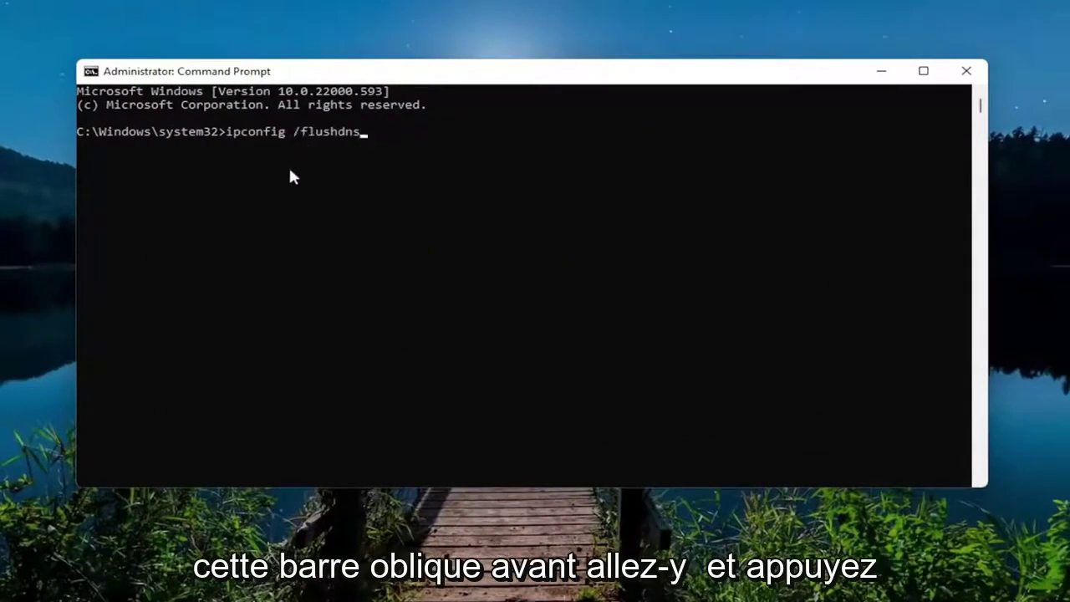
{"action": "key", "text": "Return"}
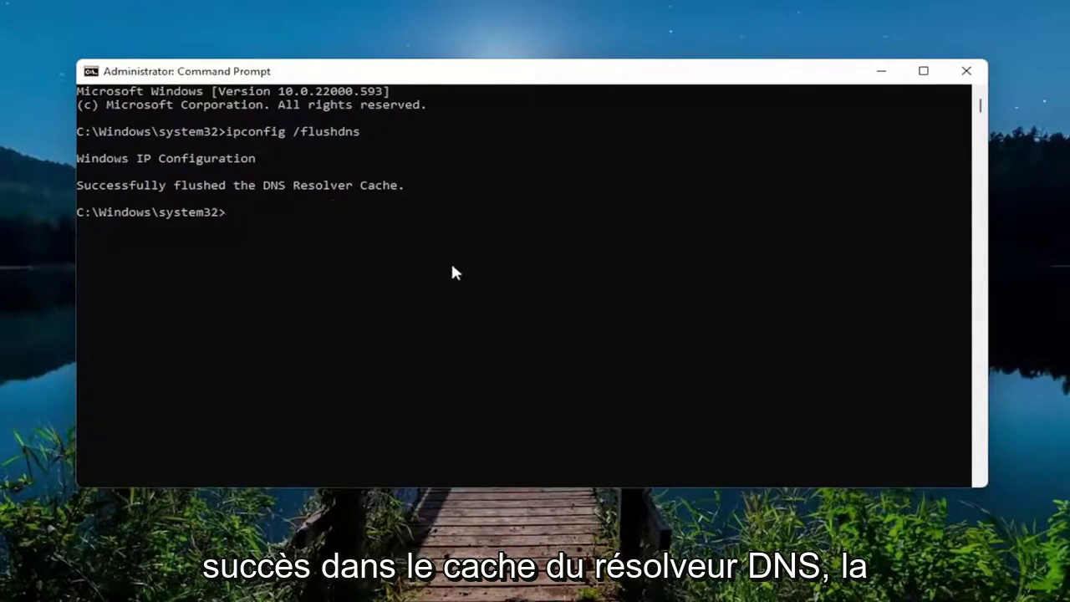
{"action": "type", "text": "netsh wi"}
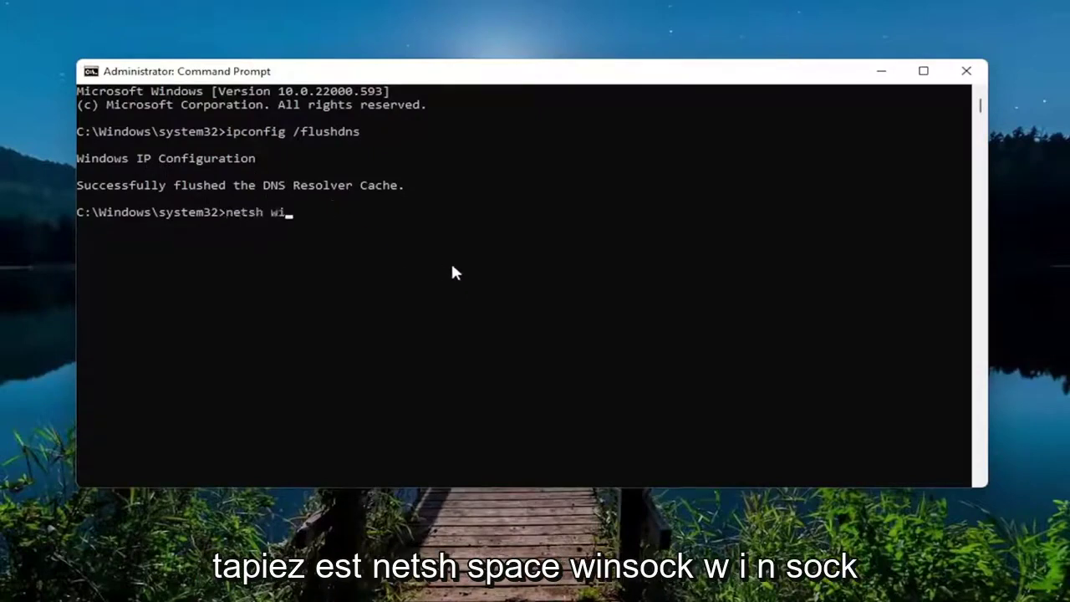
{"action": "type", "text": "nsock reset"}
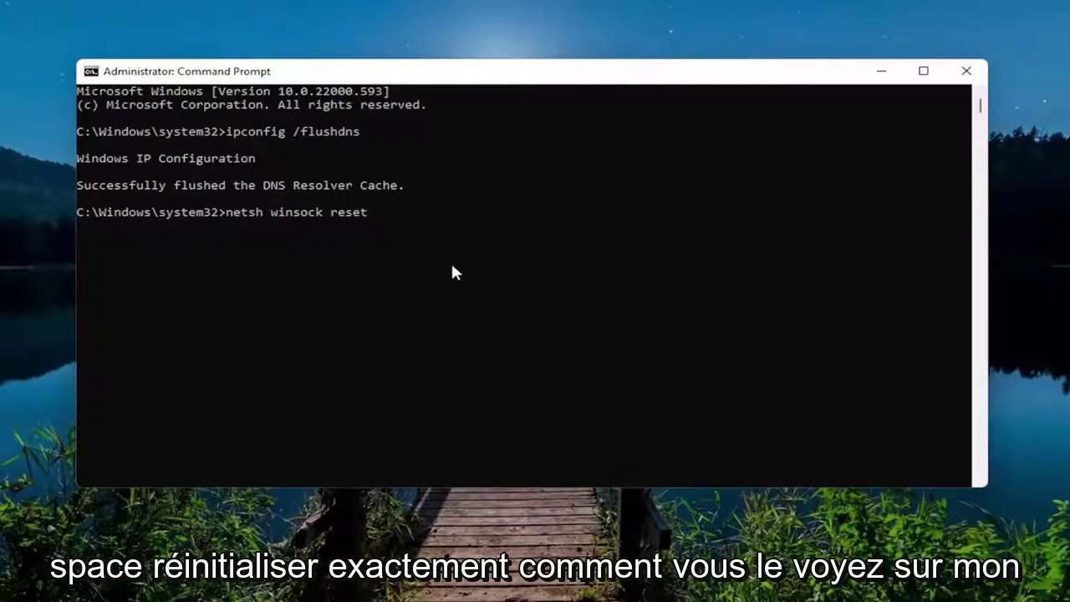
{"action": "key", "text": "Return"}
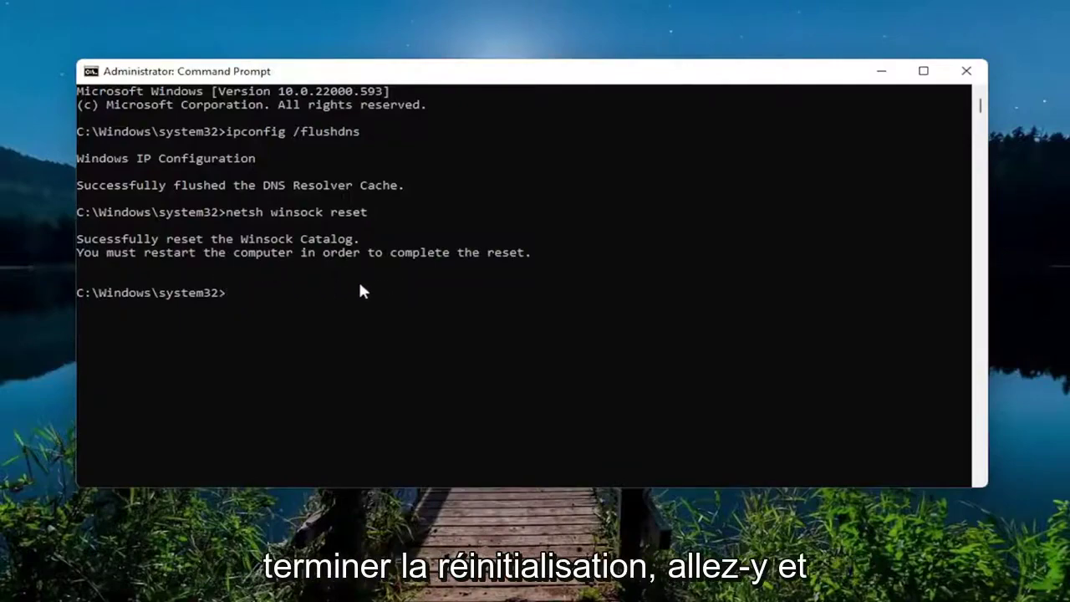
{"action": "left_click", "coordinate": [967, 71]}
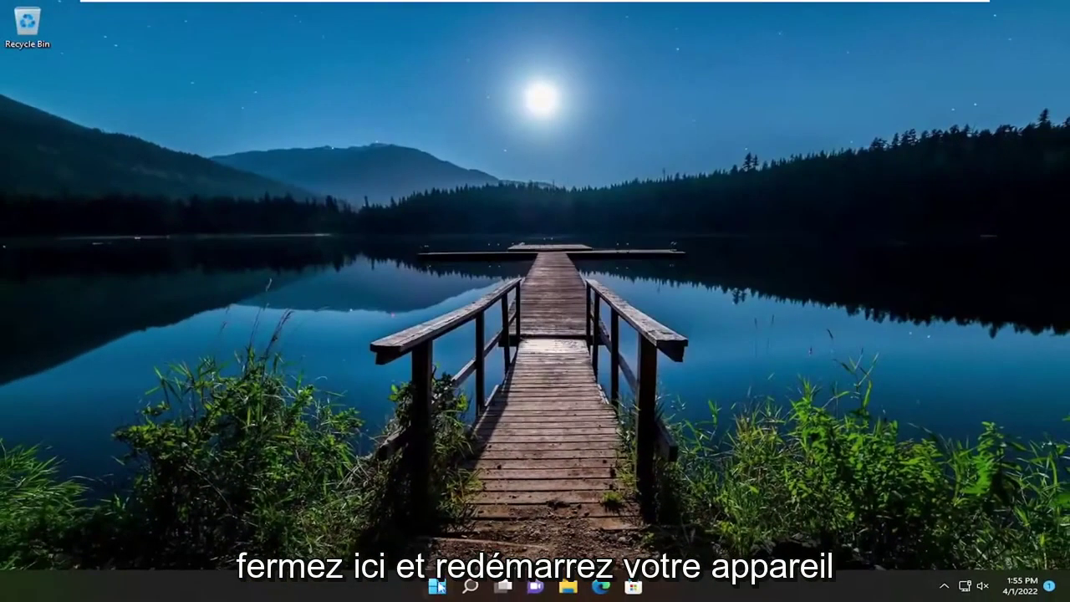
- Restart the computer from the Start button's Shut down or sign out menu
{"action": "right_click", "coordinate": [437, 586]}
{"action": "mouse_move", "coordinate": [435, 533]}
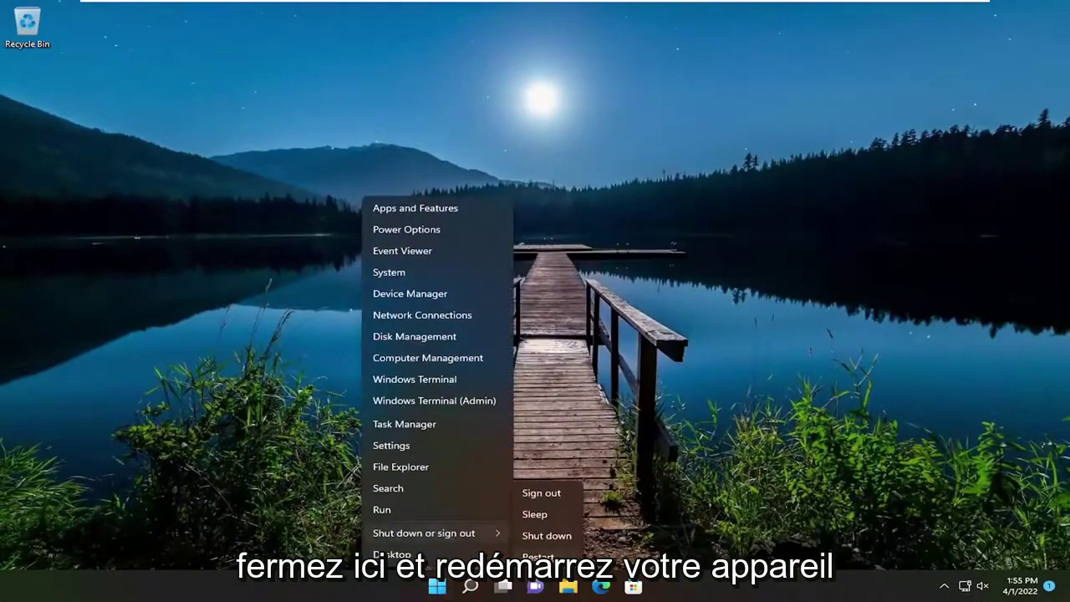
{"action": "left_click", "coordinate": [538, 557]}
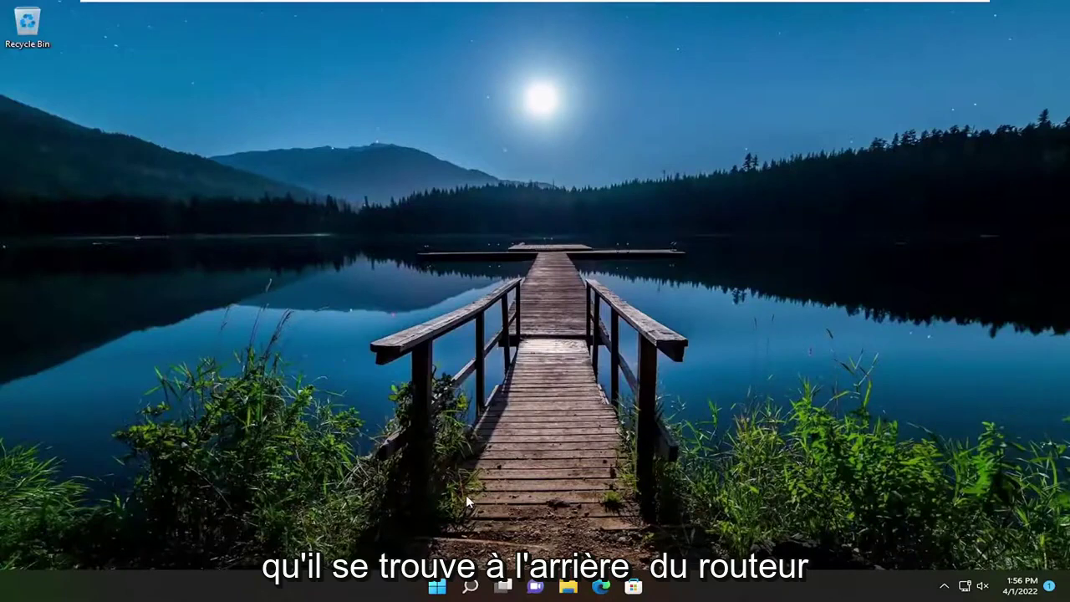
- Open Settings and go to Network & internet > Advanced network settings
{"action": "left_click", "coordinate": [472, 591]}
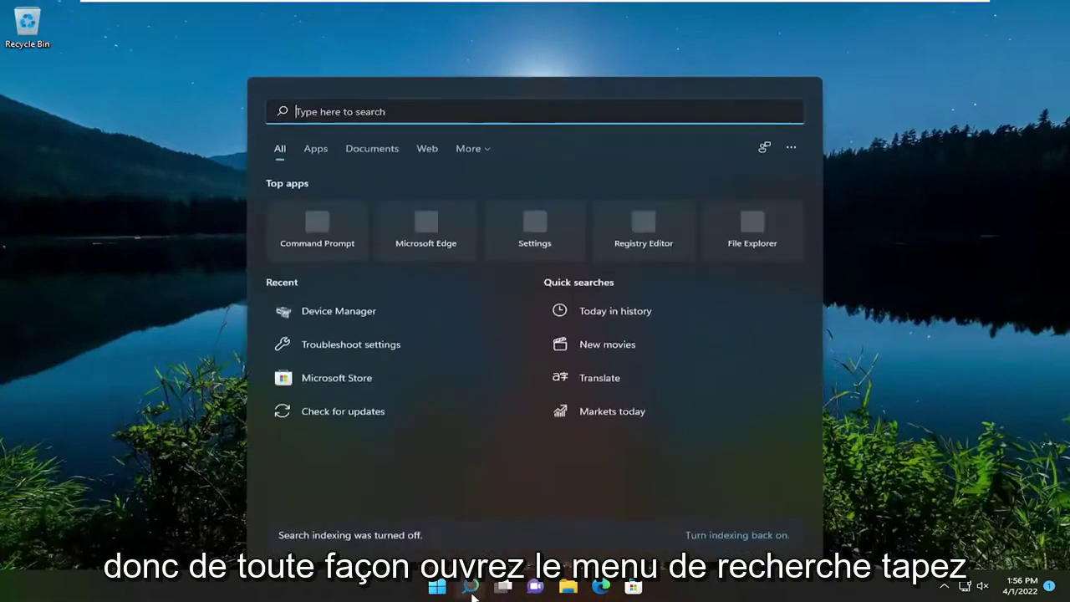
{"action": "type", "text": "settings"}
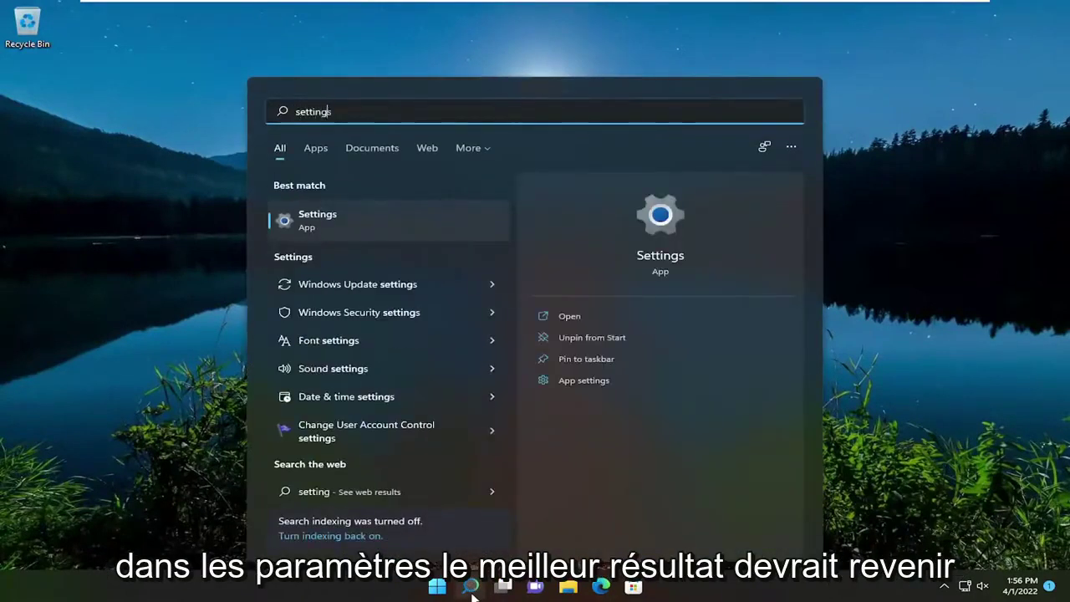
{"action": "left_click", "coordinate": [321, 221]}
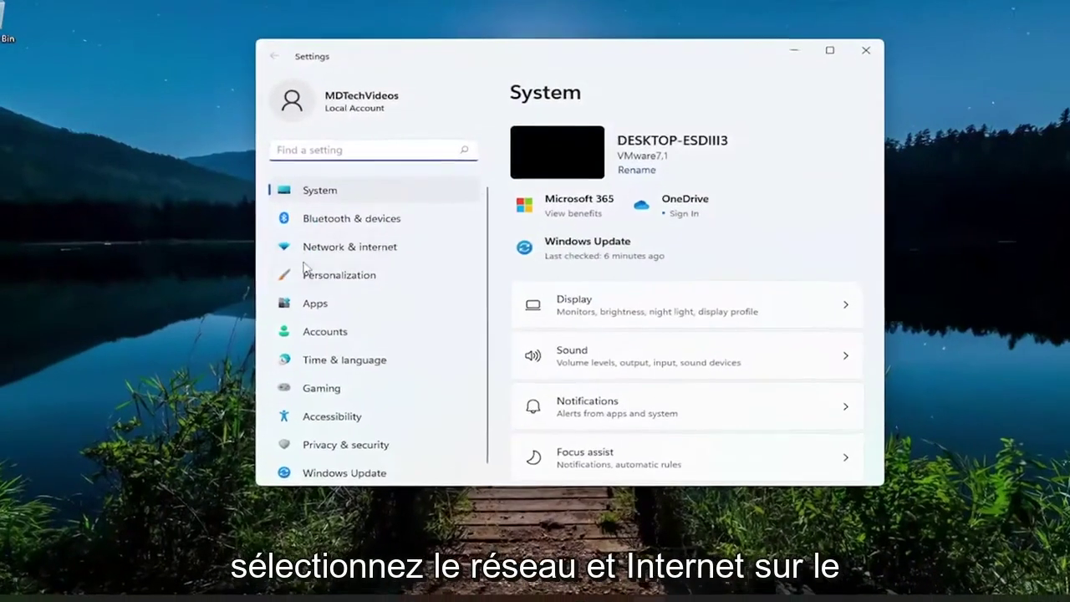
{"action": "left_click", "coordinate": [303, 266]}
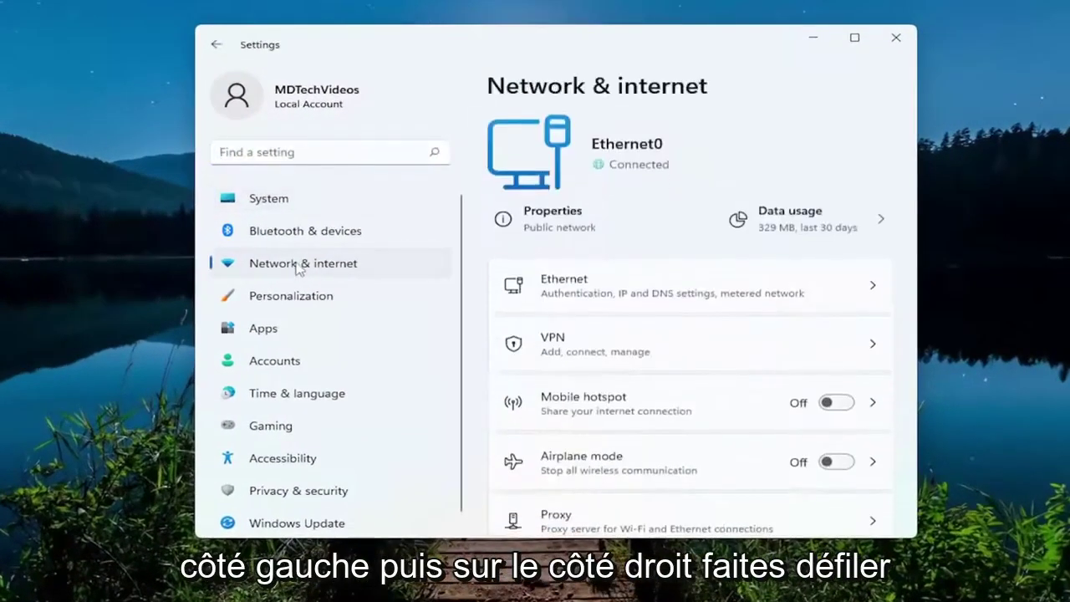
{"action": "scroll", "coordinate": [769, 286], "scroll_direction": "down", "scroll_amount": 1}
{"action": "scroll", "coordinate": [768, 287], "scroll_direction": "down", "scroll_amount": 2}
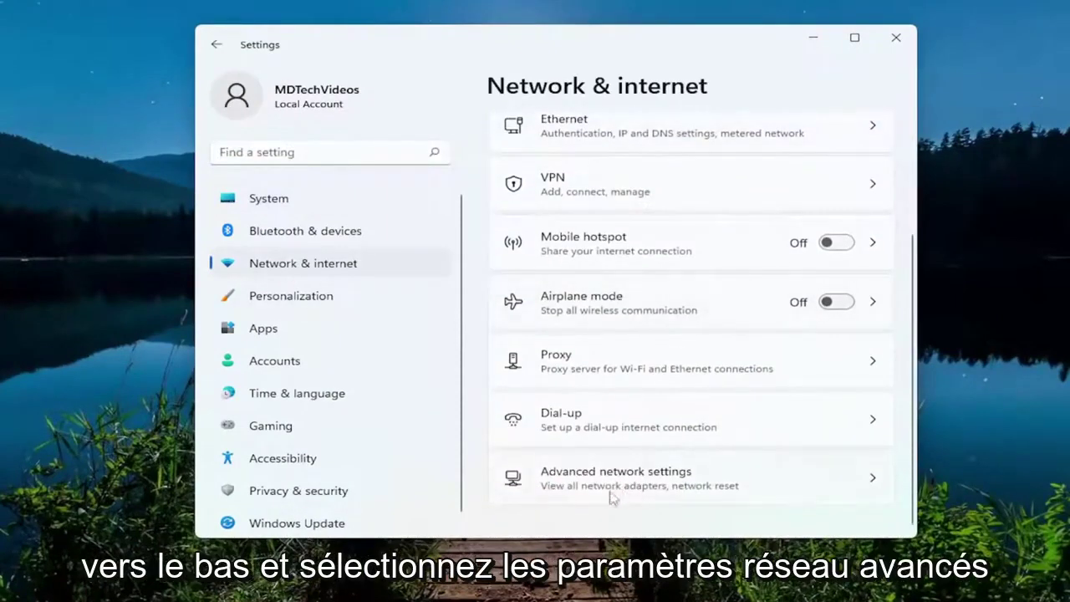
{"action": "left_click", "coordinate": [639, 480]}
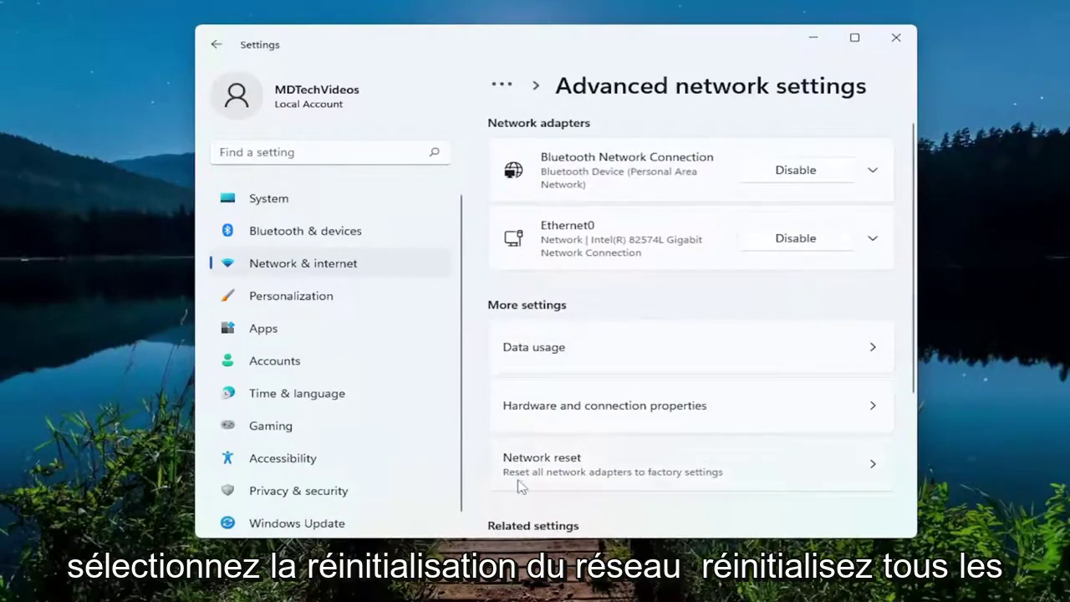
- Confirm Network reset for all adapters, dismiss the 5-minute sign-out notice, and close Settings
{"action": "left_click", "coordinate": [680, 475]}
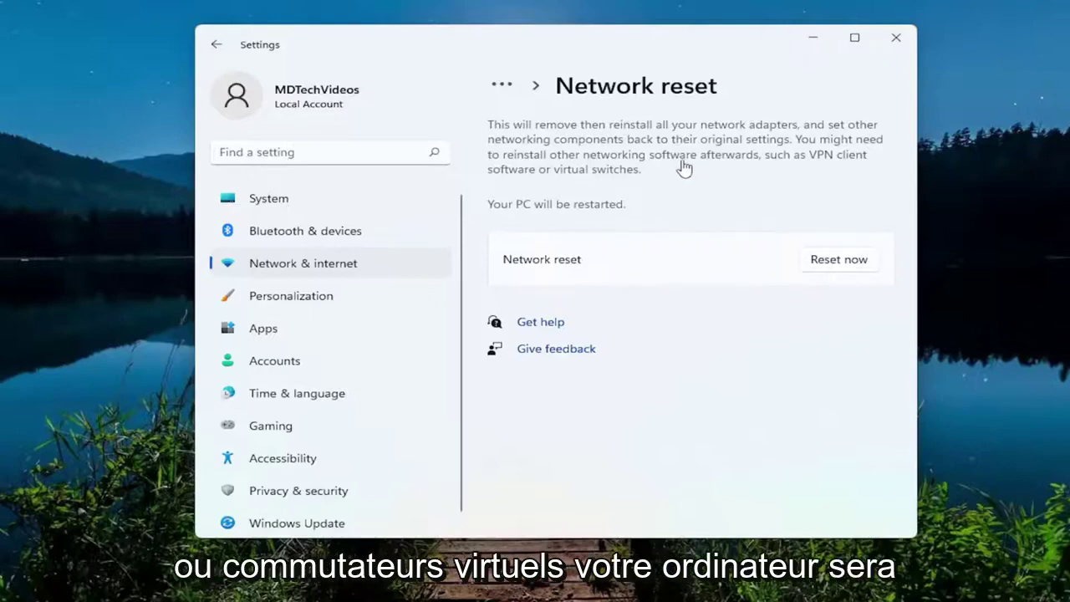
{"action": "left_click", "coordinate": [839, 264]}
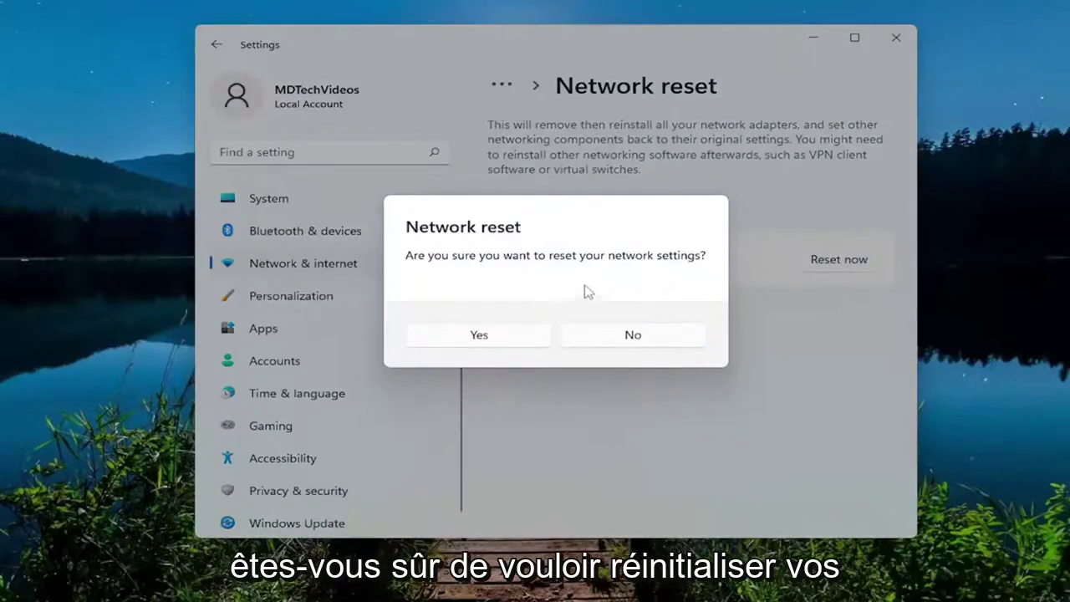
{"action": "left_click", "coordinate": [477, 335]}
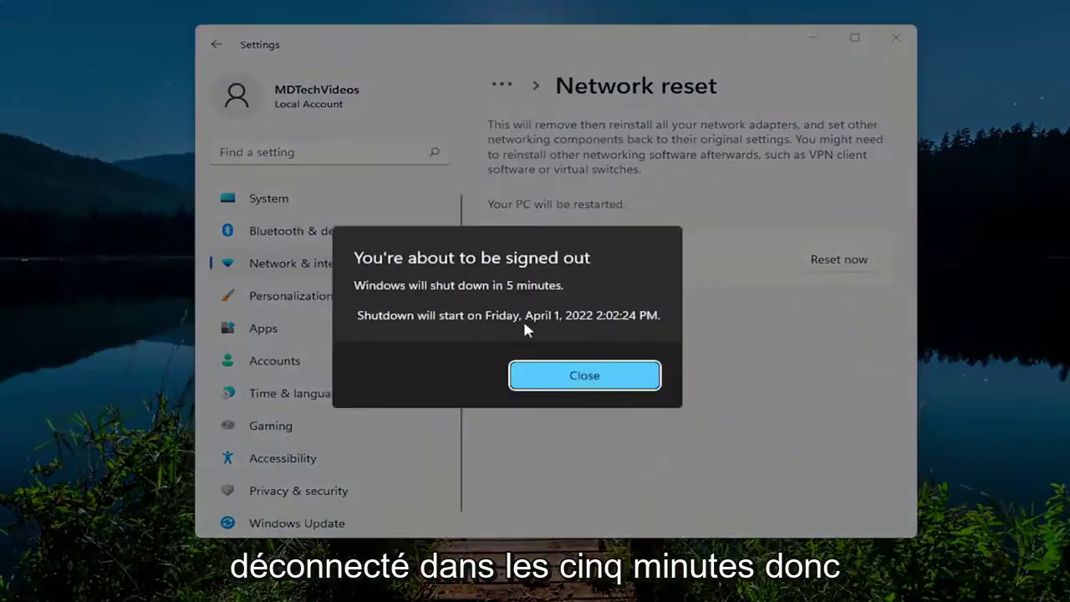
{"action": "left_click", "coordinate": [523, 375]}
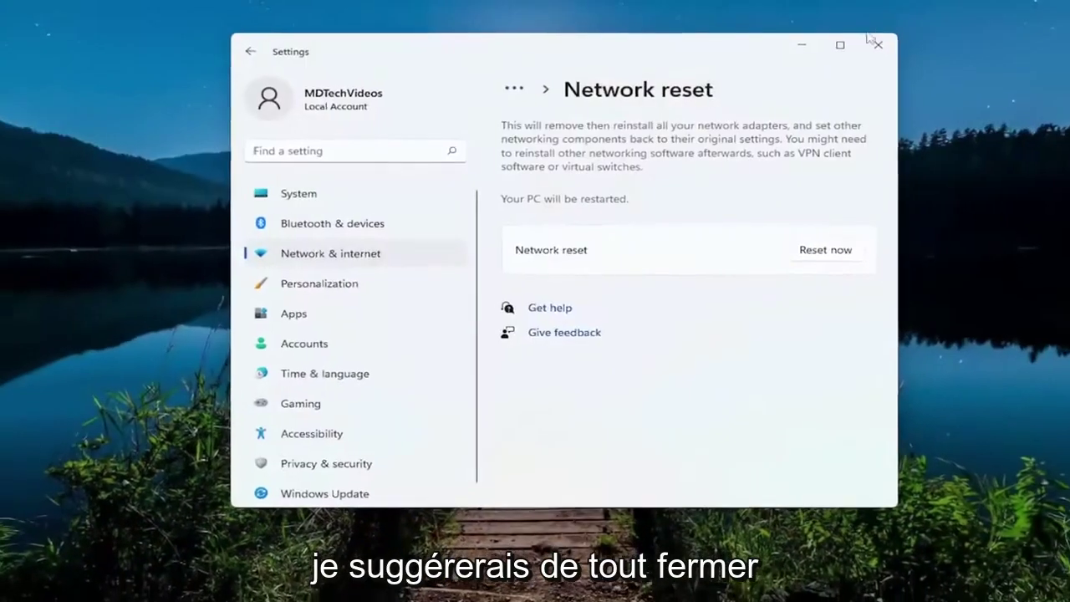
{"action": "left_click", "coordinate": [864, 50]}
{"action": "right_click", "coordinate": [409, 598]}
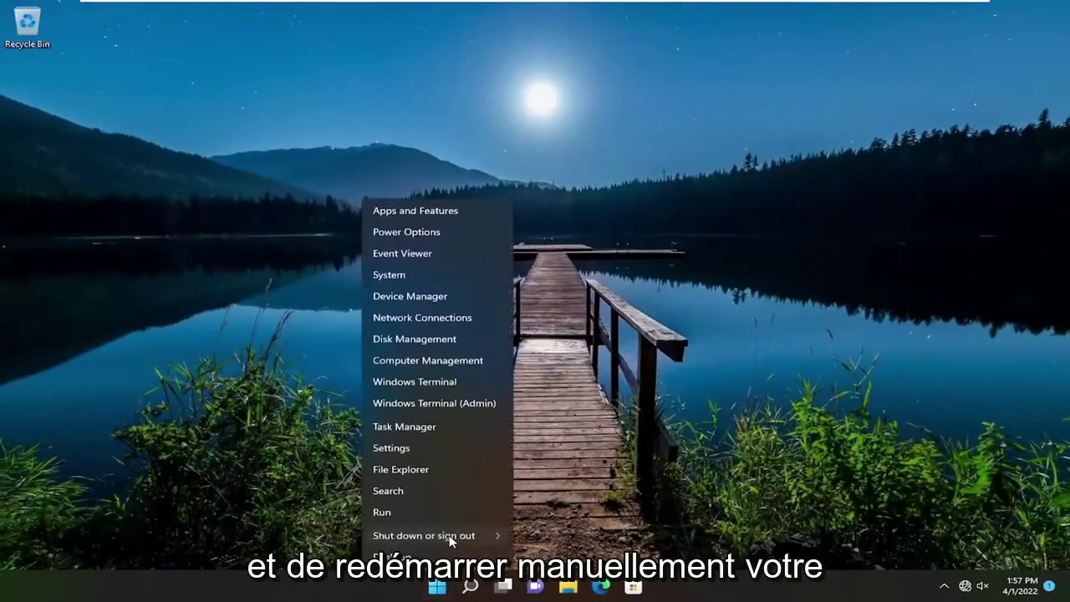